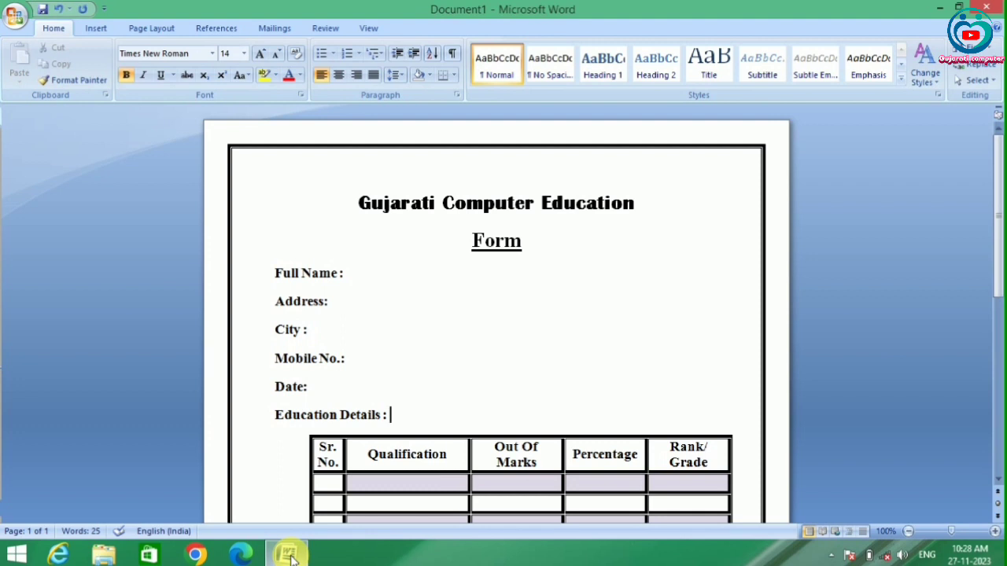
- Give the Full Name to Date lines a left tab stop at 6 cm with the dotted leader (2)
{"action": "scroll", "coordinate": [272, 416], "scroll_direction": "down", "scroll_amount": 1}
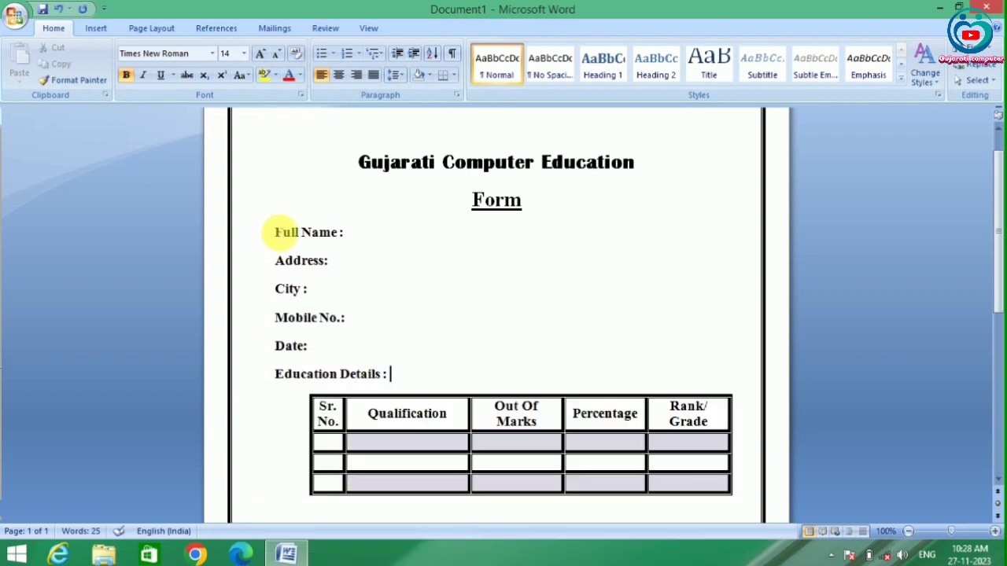
{"action": "left_click_drag", "start_coordinate": [280, 232], "coordinate": [364, 346]}
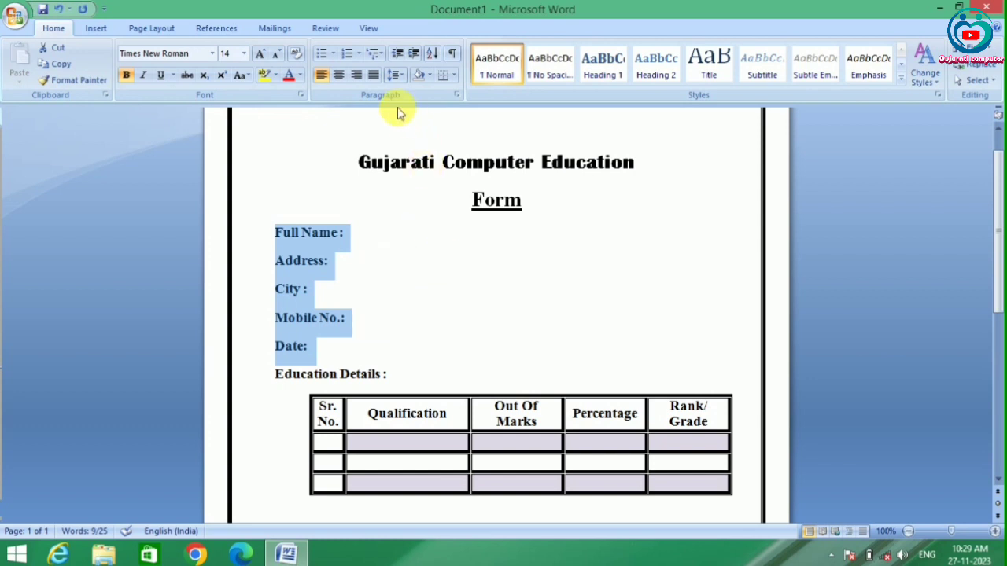
{"action": "left_click", "coordinate": [457, 95]}
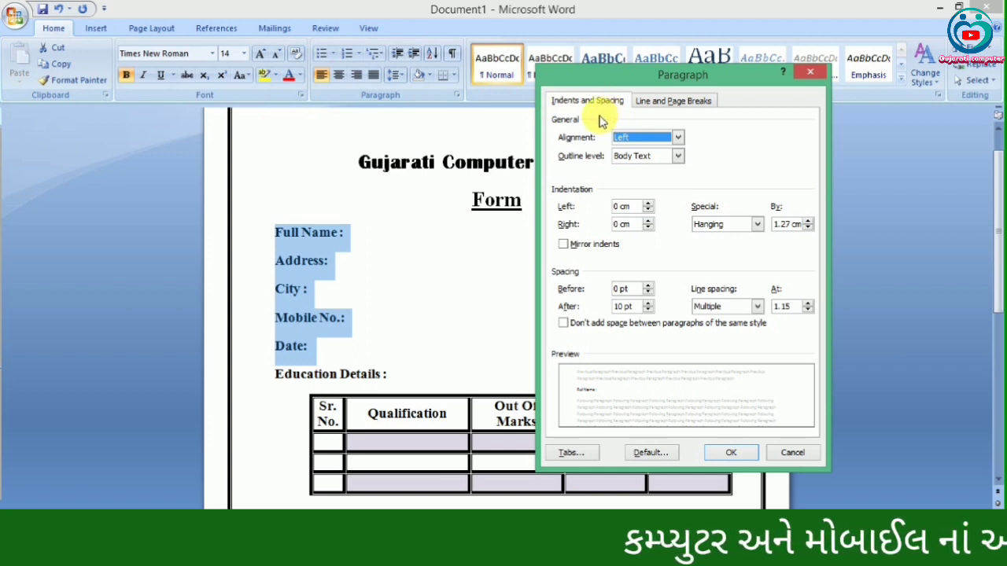
{"action": "left_click", "coordinate": [574, 454]}
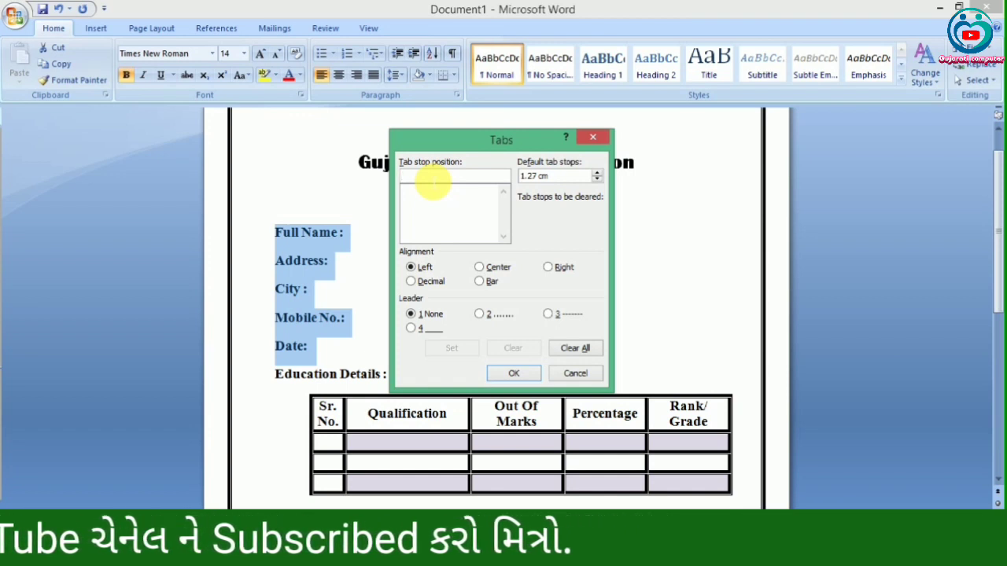
{"action": "type", "text": "5"}
{"action": "key", "text": "BackSpace"}
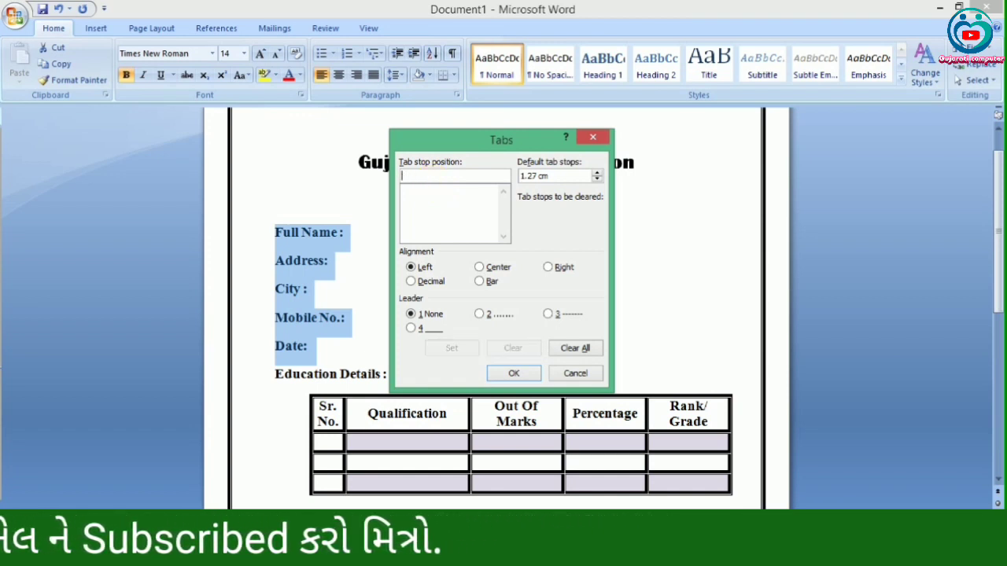
{"action": "type", "text": "6"}
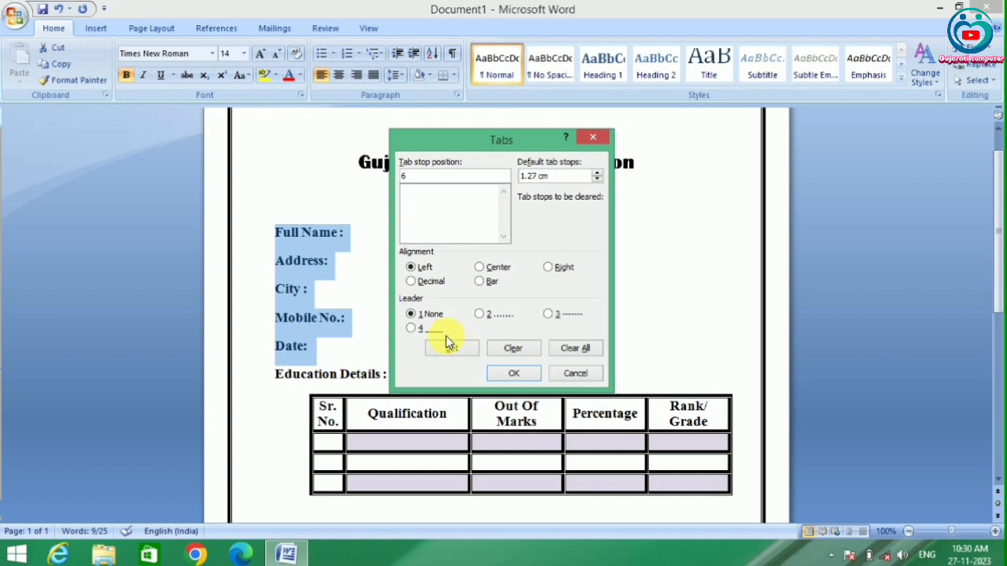
{"action": "left_click", "coordinate": [481, 315]}
{"action": "left_click", "coordinate": [480, 316]}
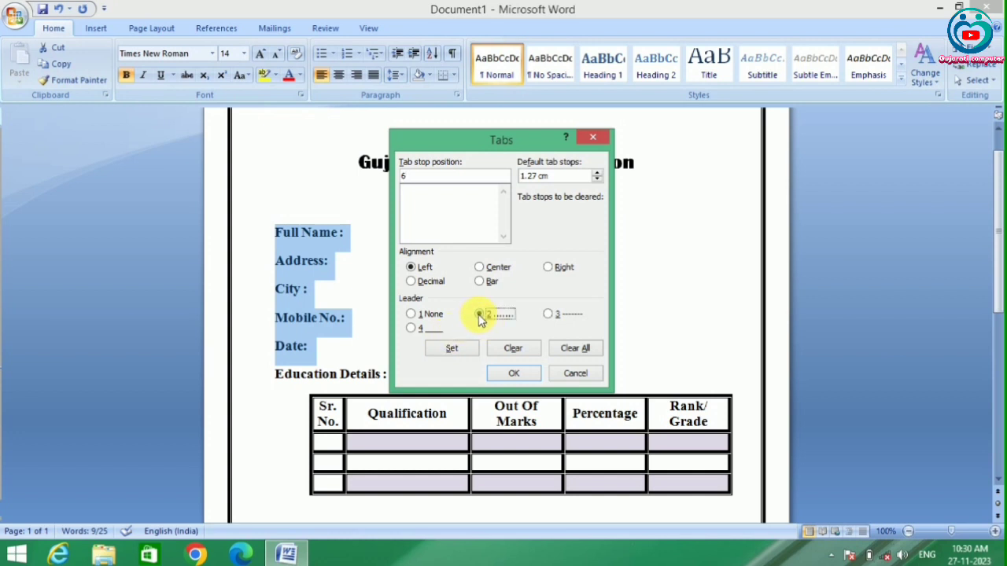
{"action": "left_click", "coordinate": [452, 349]}
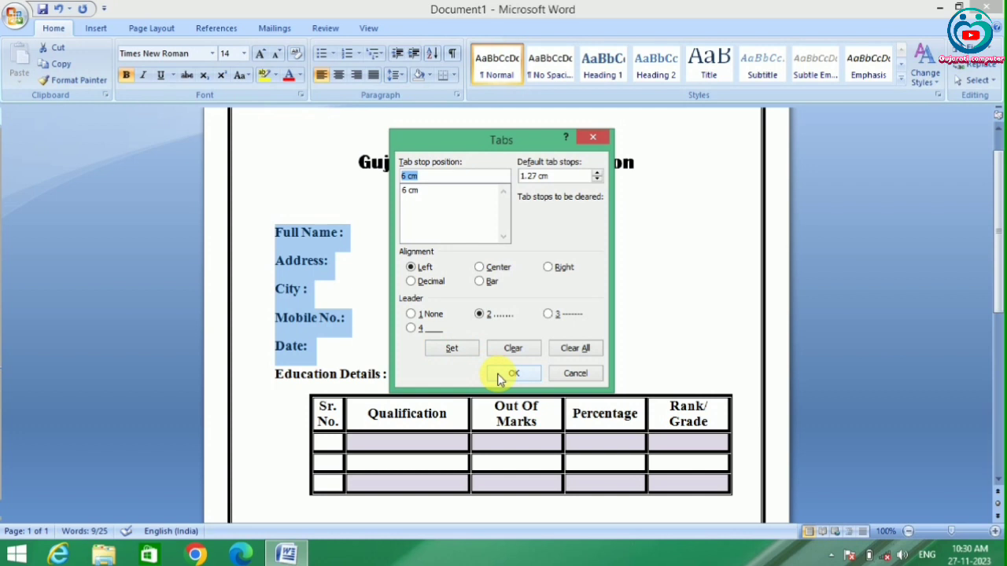
{"action": "left_click", "coordinate": [508, 378]}
- Try out the tab leader after Full Name and remove the inserted tabs again
{"action": "left_click", "coordinate": [346, 232]}
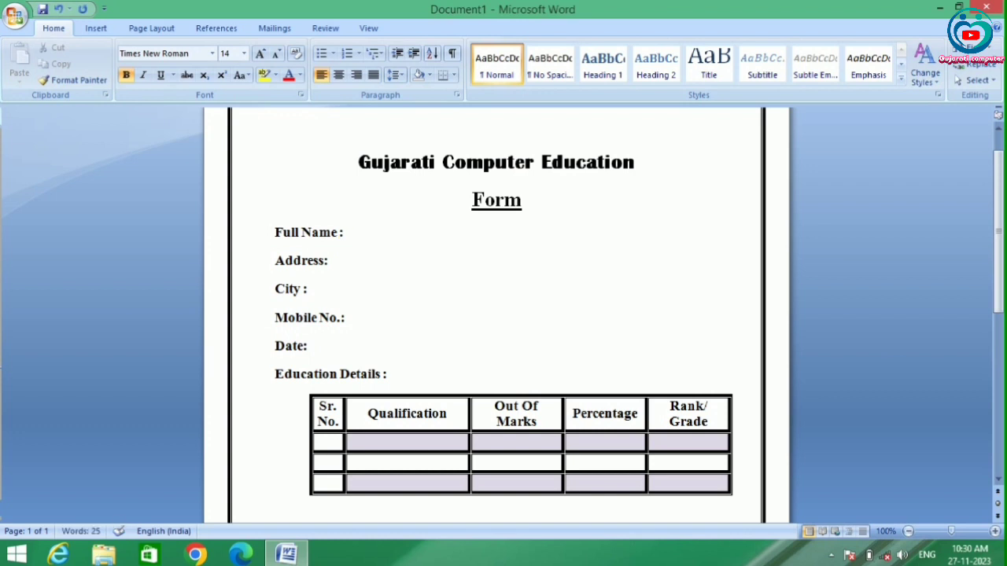
{"action": "key", "text": "Tab"}
{"action": "key", "text": "Tab"}
{"action": "key", "text": "BackSpace"}
{"action": "key", "text": "BackSpace"}
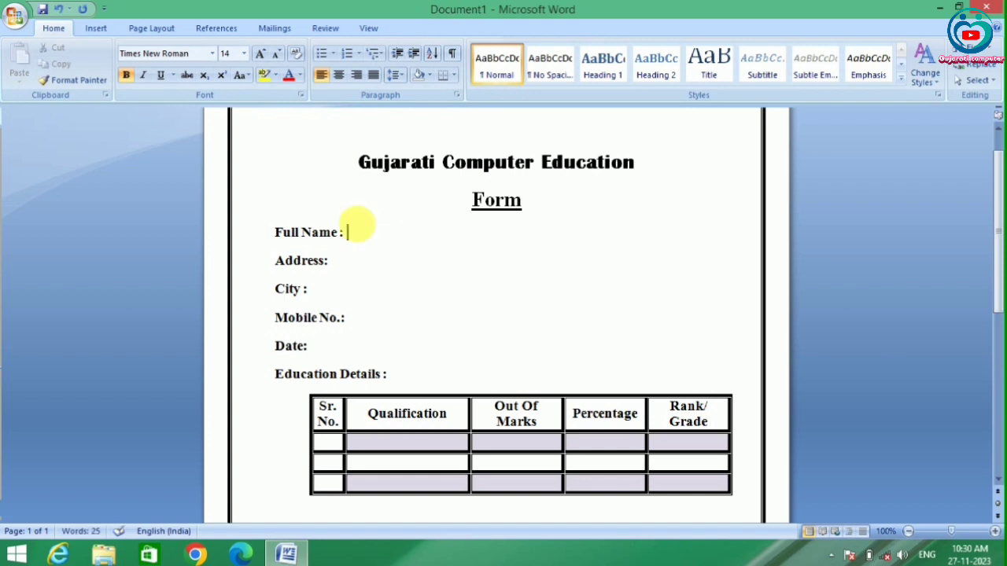
- Clear all tab stops of the Full Name to Date lines and set a left one at 15 cm with the dotted leader (2)
{"action": "left_click", "coordinate": [457, 95]}
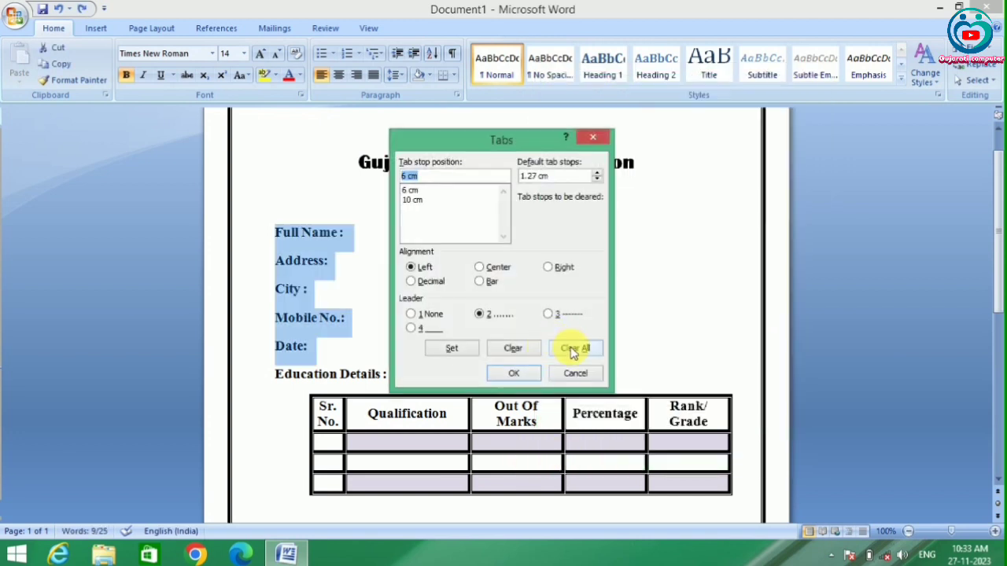
{"action": "left_click", "coordinate": [573, 350]}
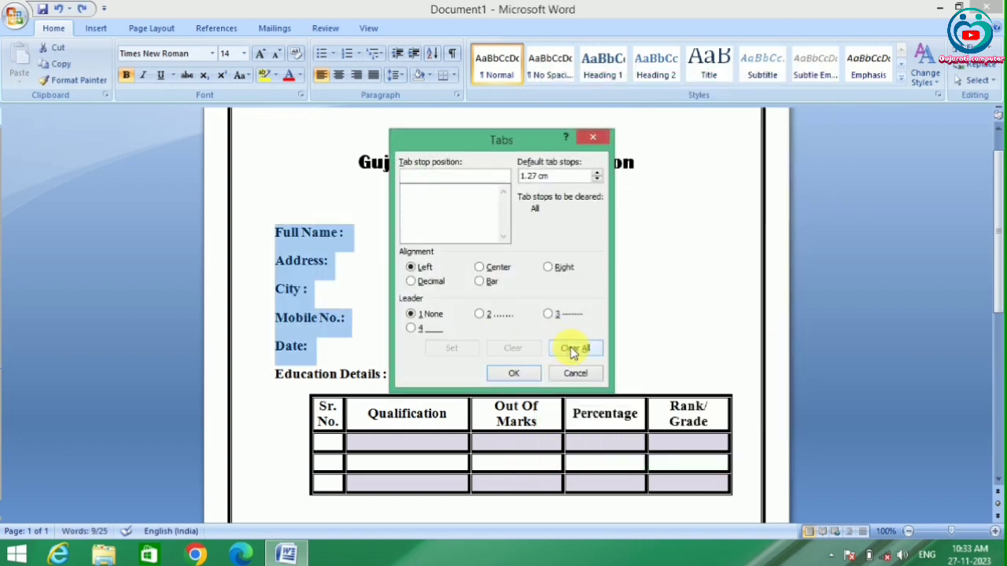
{"action": "type", "text": "15"}
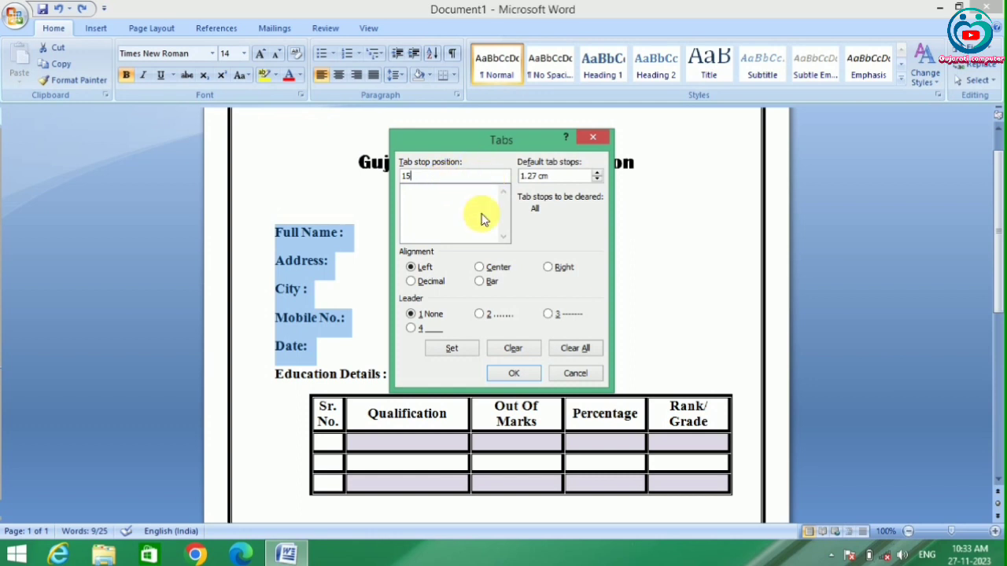
{"action": "left_click", "coordinate": [481, 315]}
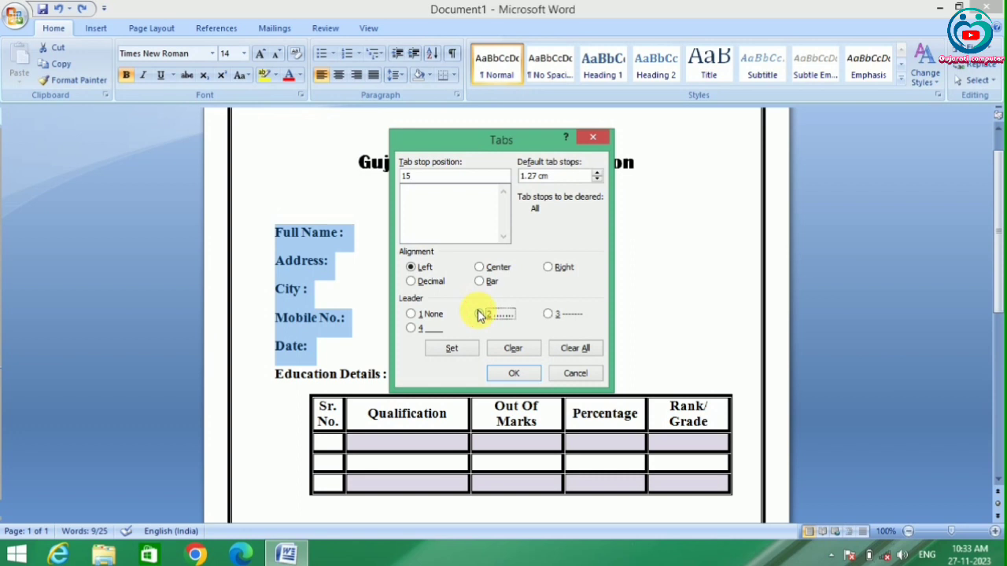
{"action": "left_click", "coordinate": [458, 350]}
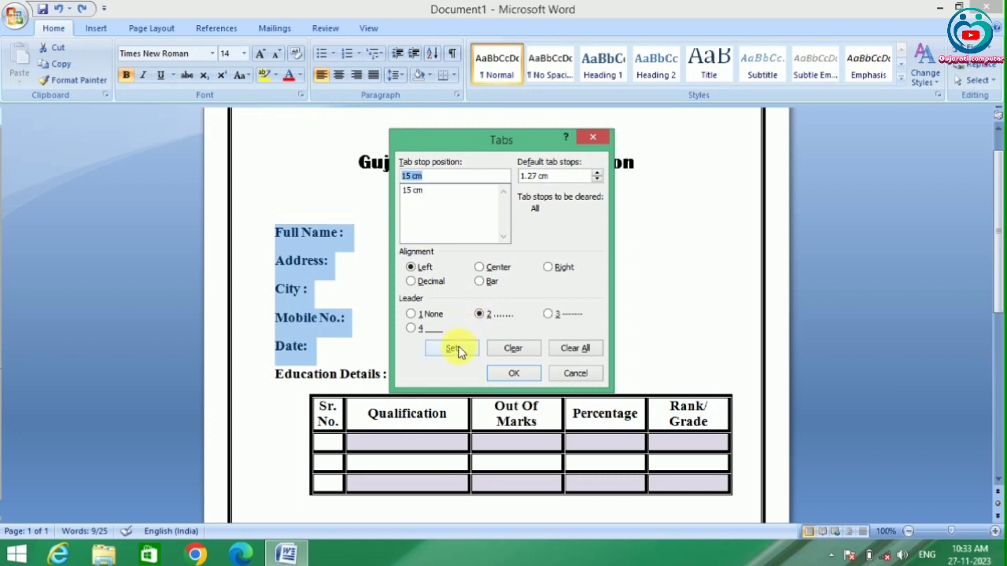
{"action": "left_click", "coordinate": [512, 374]}
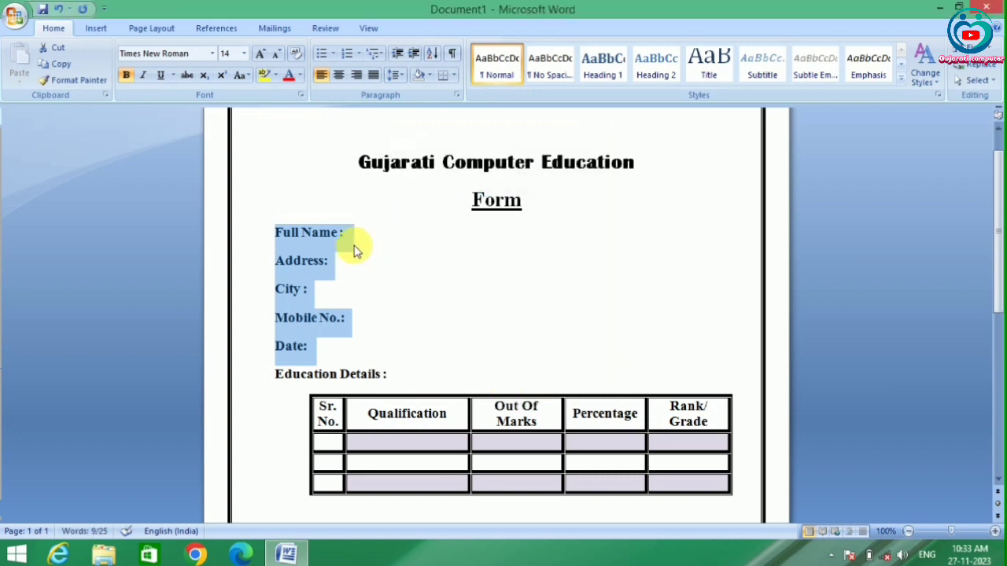
- Insert a dotted tab leader after each of the Full Name, Address, City, Mobile No. and Date labels
{"action": "left_click", "coordinate": [354, 246]}
{"action": "key", "text": "Tab"}
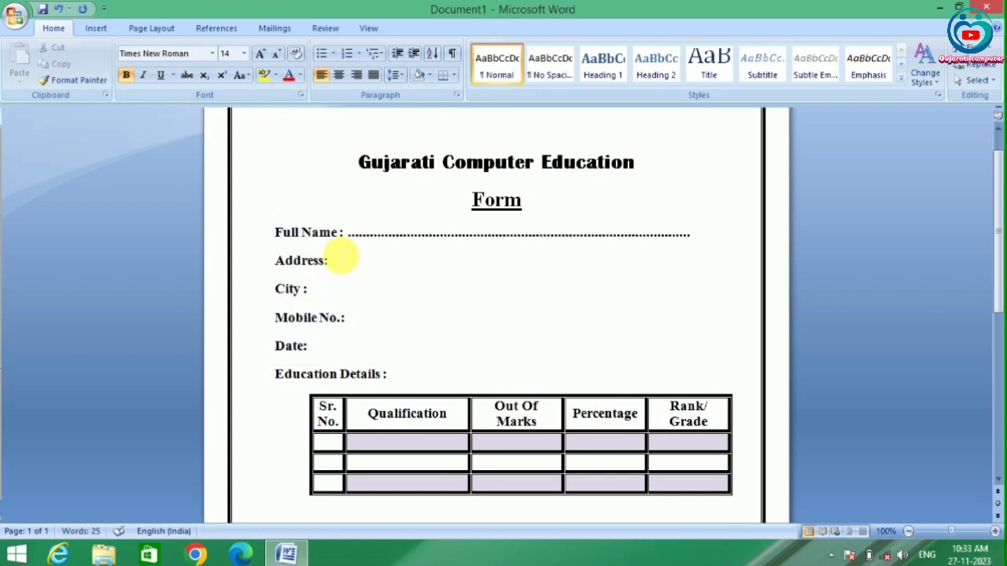
{"action": "left_click", "coordinate": [340, 270]}
{"action": "key", "text": "ctrl+v"}
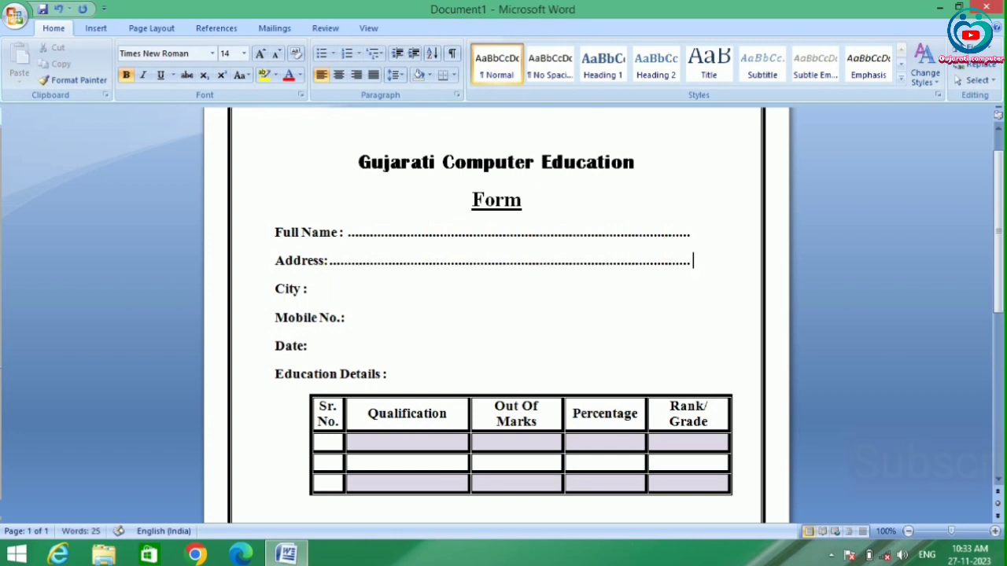
{"action": "left_click", "coordinate": [308, 289]}
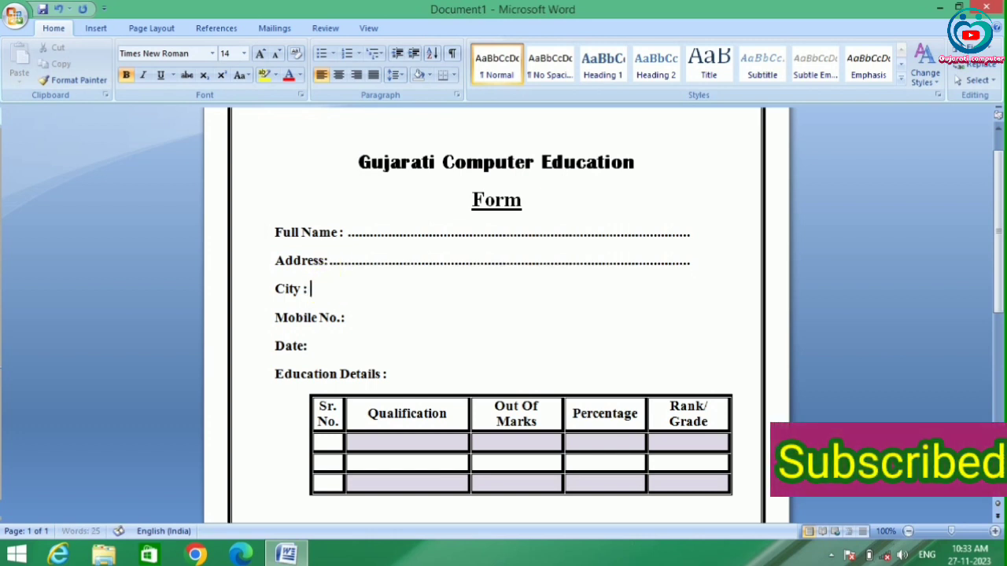
{"action": "key", "text": "ctrl+v"}
{"action": "left_click", "coordinate": [346, 318]}
{"action": "key", "text": "ctrl+v"}
{"action": "left_click", "coordinate": [339, 347]}
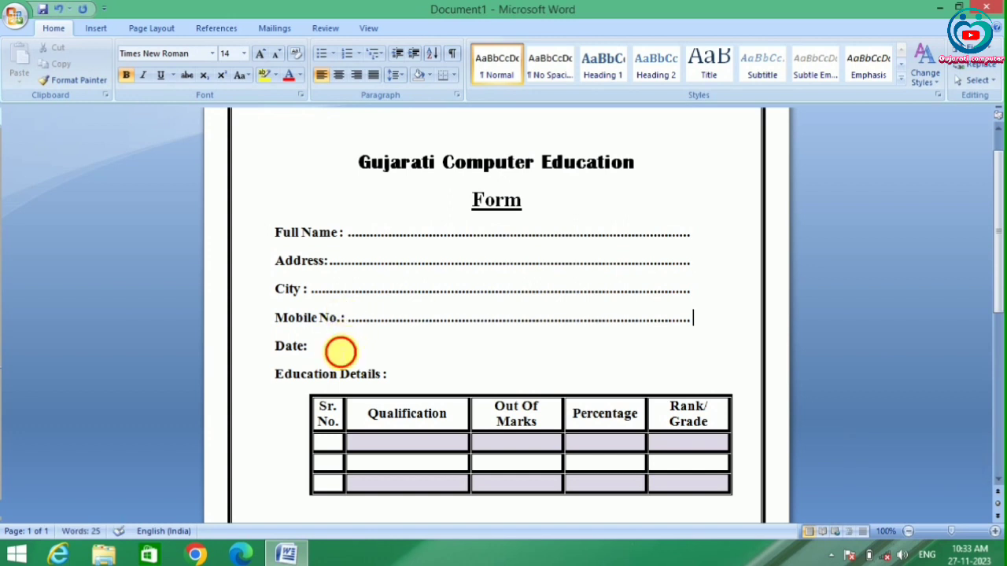
{"action": "key", "text": "ctrl+v"}
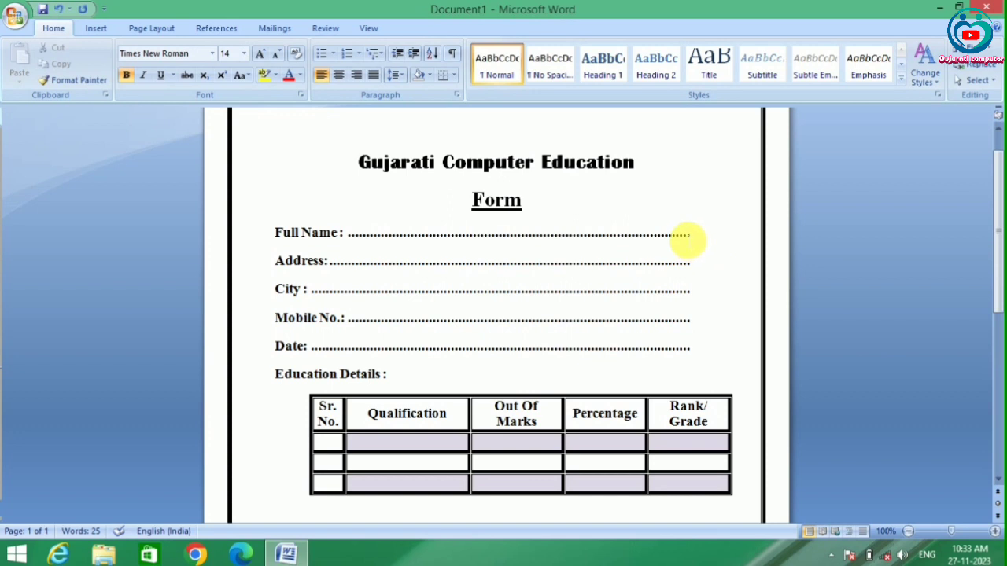
- Enlarge the page view to 150% and examine the dotted lines beside the form labels
{"action": "left_click", "coordinate": [689, 235]}
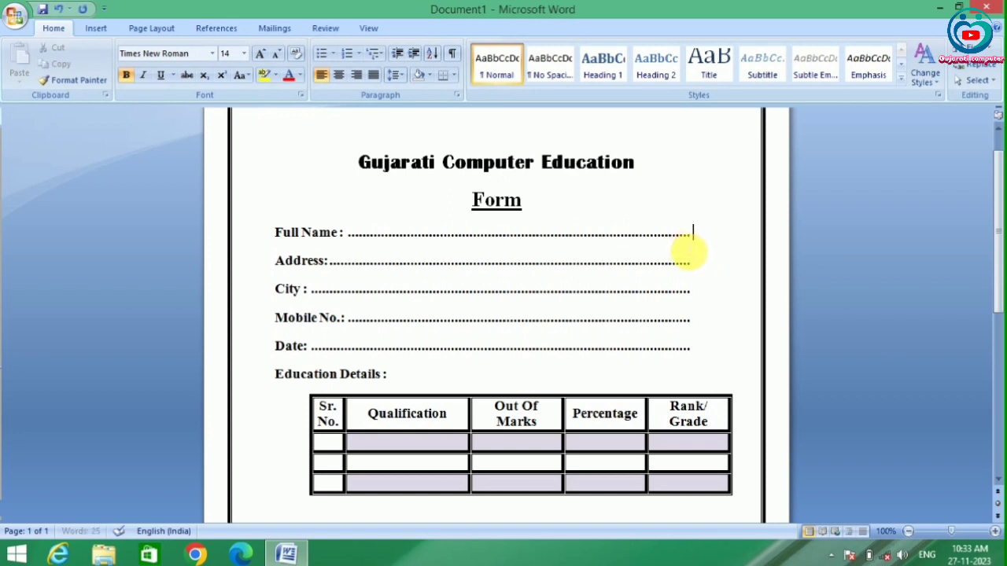
{"action": "left_click", "coordinate": [280, 226], "text": "shift"}
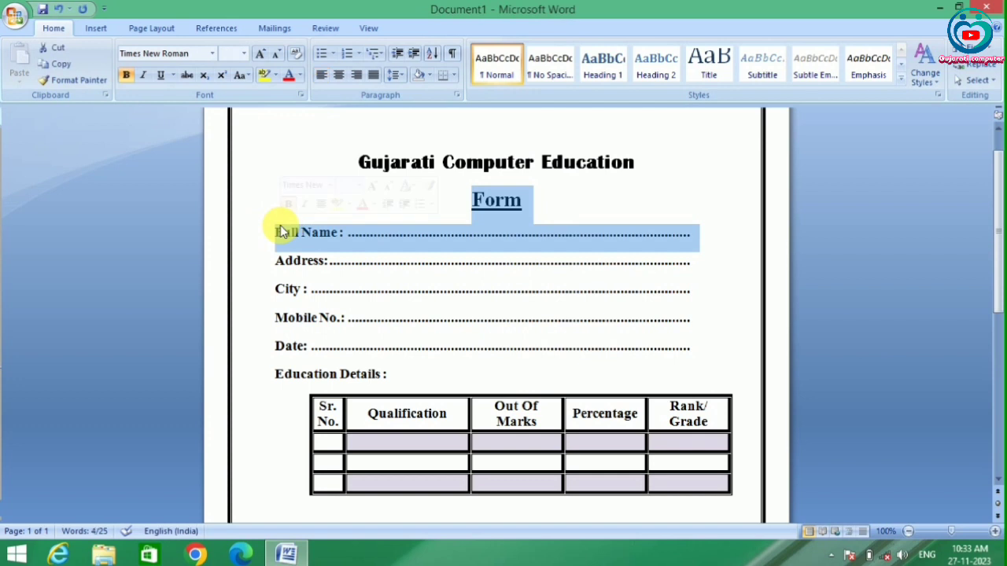
{"action": "left_click", "coordinate": [995, 535]}
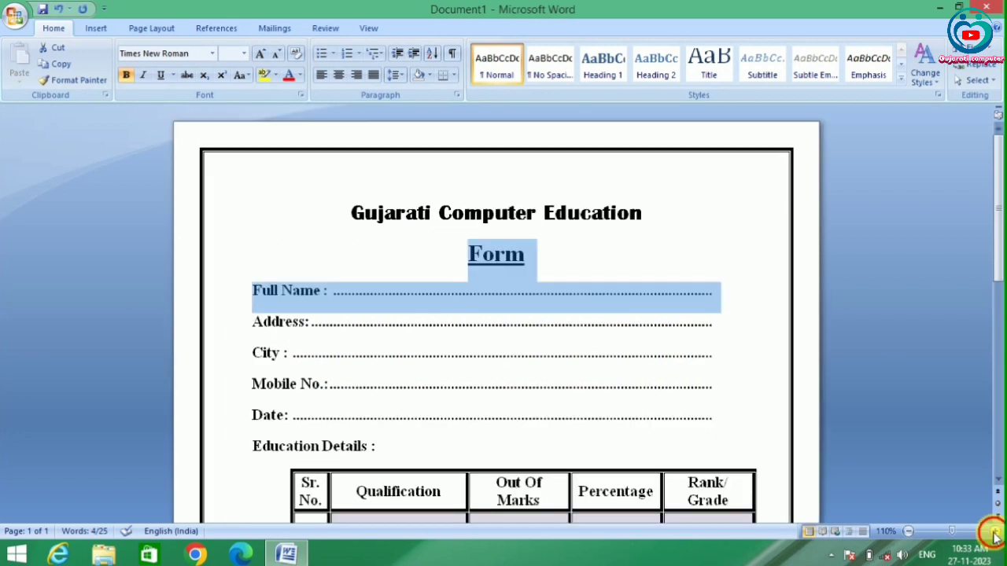
{"action": "left_click", "coordinate": [995, 535]}
{"action": "left_click", "coordinate": [995, 535]}
{"action": "left_click", "coordinate": [995, 535]}
{"action": "left_click", "coordinate": [996, 535]}
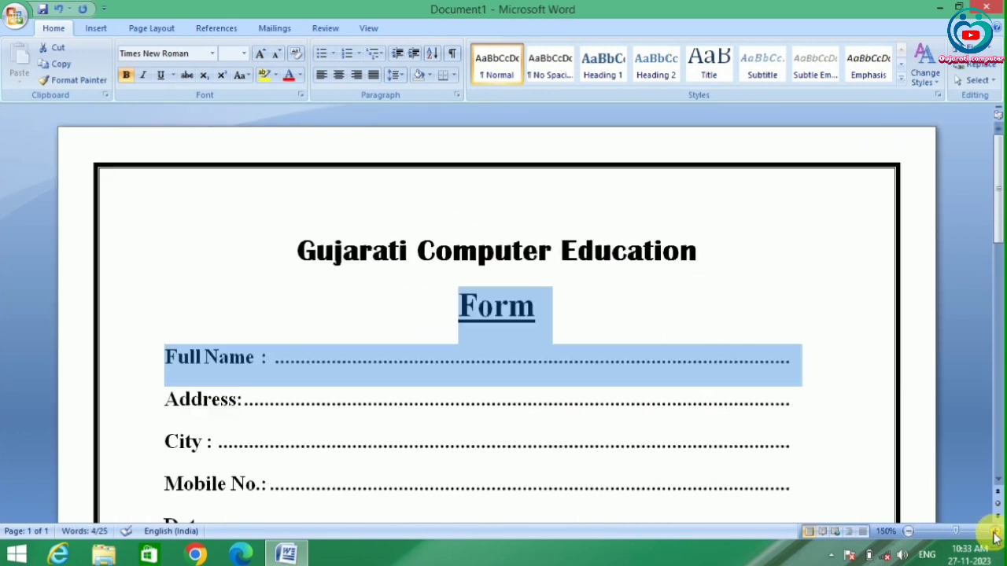
{"action": "left_click", "coordinate": [814, 378]}
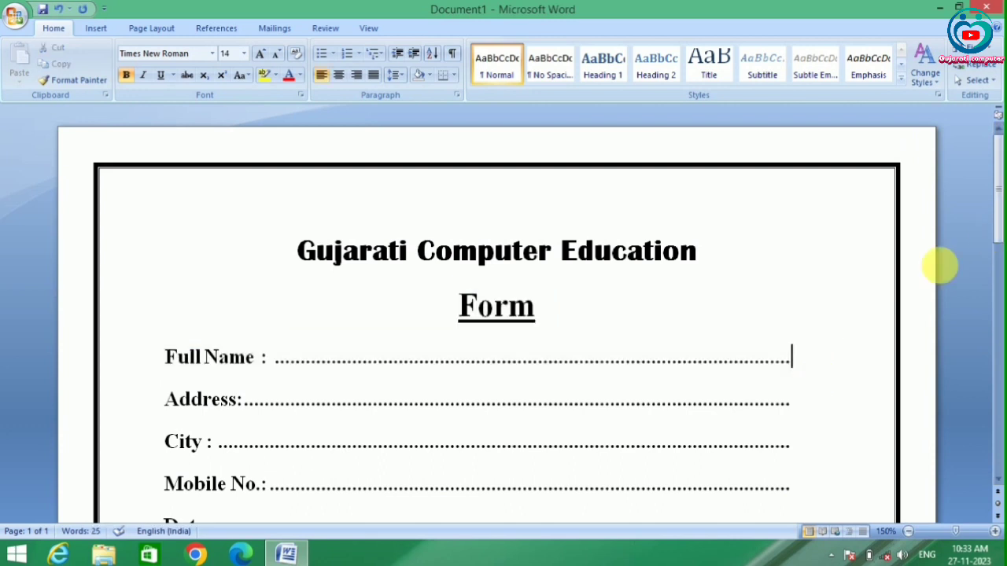
{"action": "left_click_drag", "start_coordinate": [997, 220], "coordinate": [997, 252]}
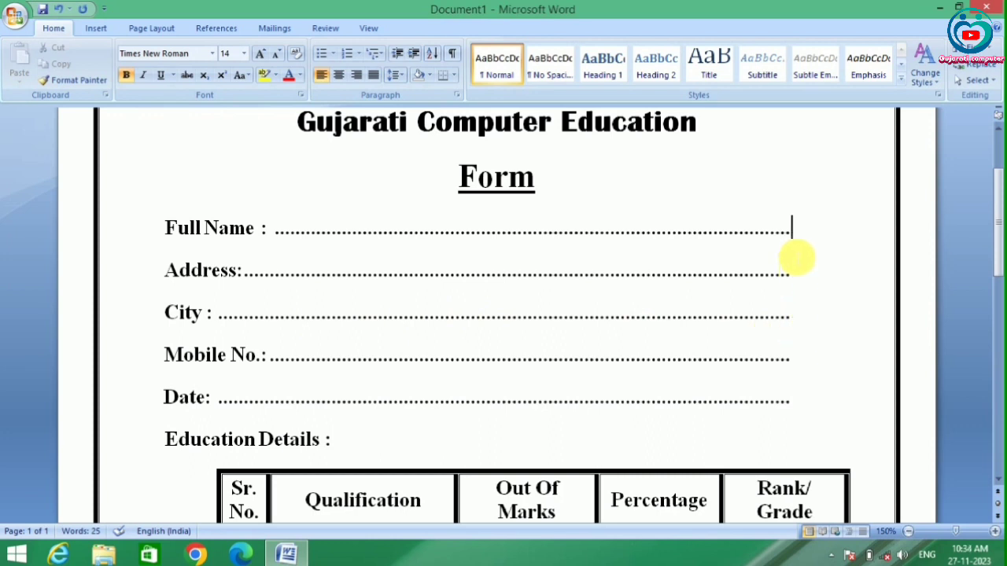
- Go through the ends of the dotted lines from Full Name to Date to check that they align
{"action": "key", "text": "Down"}
{"action": "key", "text": "Down"}
{"action": "key", "text": "Up"}
{"action": "key", "text": "Up"}
{"action": "key", "text": "Up"}
{"action": "key", "text": "Up"}
{"action": "key", "text": "Down"}
{"action": "key", "text": "Up"}
{"action": "key", "text": "Up"}
{"action": "key", "text": "Up"}
{"action": "key", "text": "Up"}
{"action": "key", "text": "Down"}
{"action": "key", "text": "Down"}
{"action": "key", "text": "Down"}
{"action": "scroll", "coordinate": [794, 259], "scroll_direction": "down", "scroll_amount": 1}
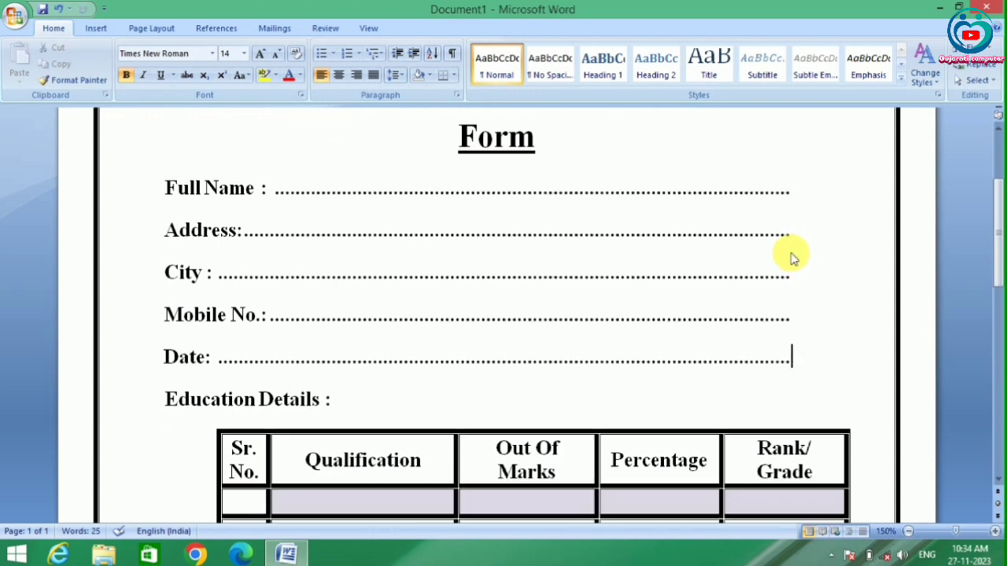